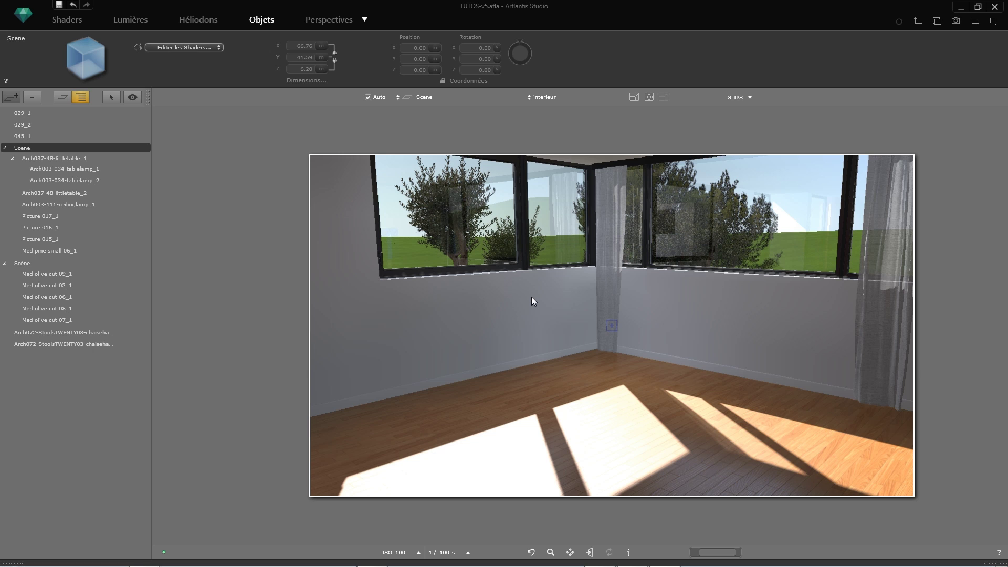
Step: Insert the Canapé 01 sofa from the media catalogue onto the living room floor and list the scene's objects by layer
click(16, 563)
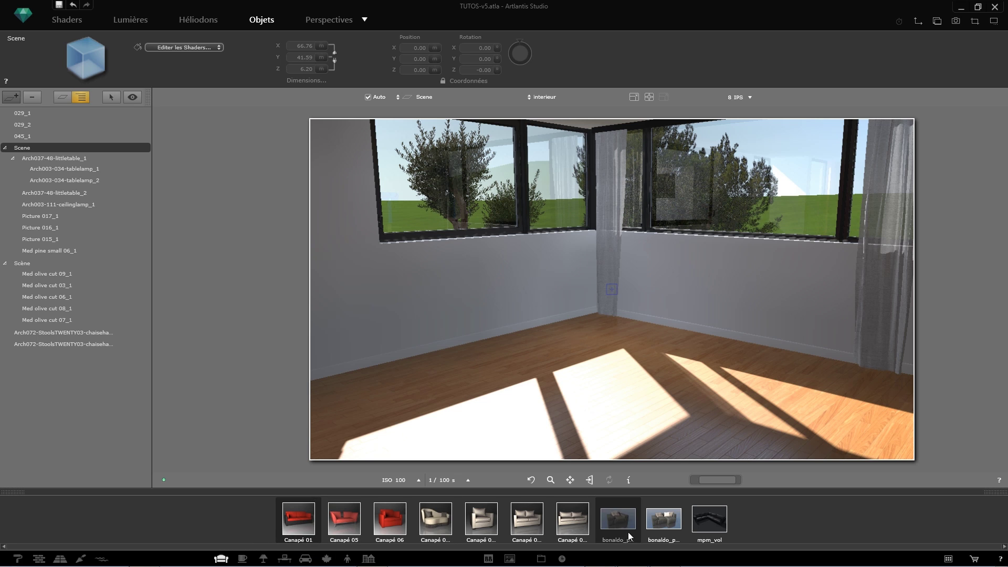
drag(303, 526, 506, 365)
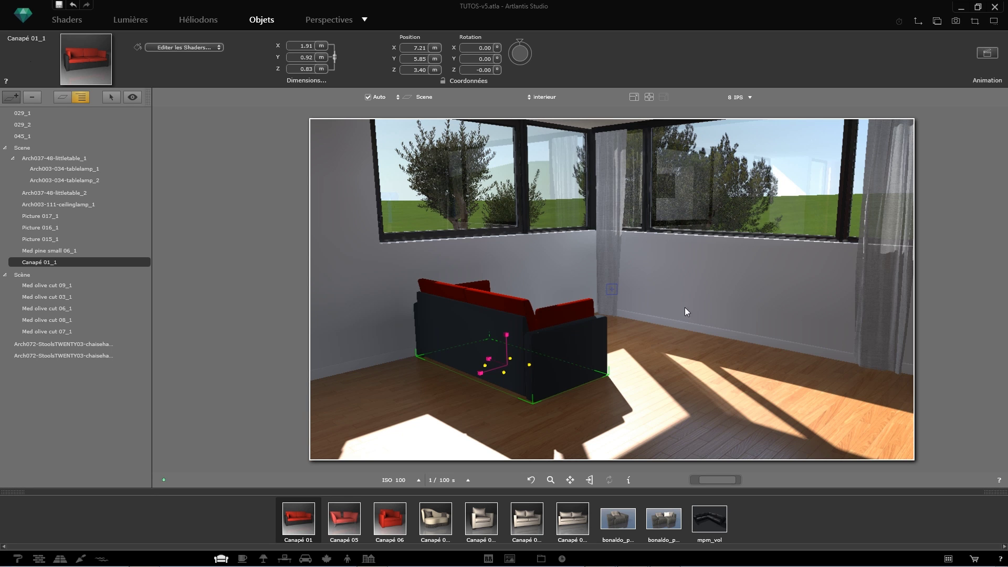
click(59, 97)
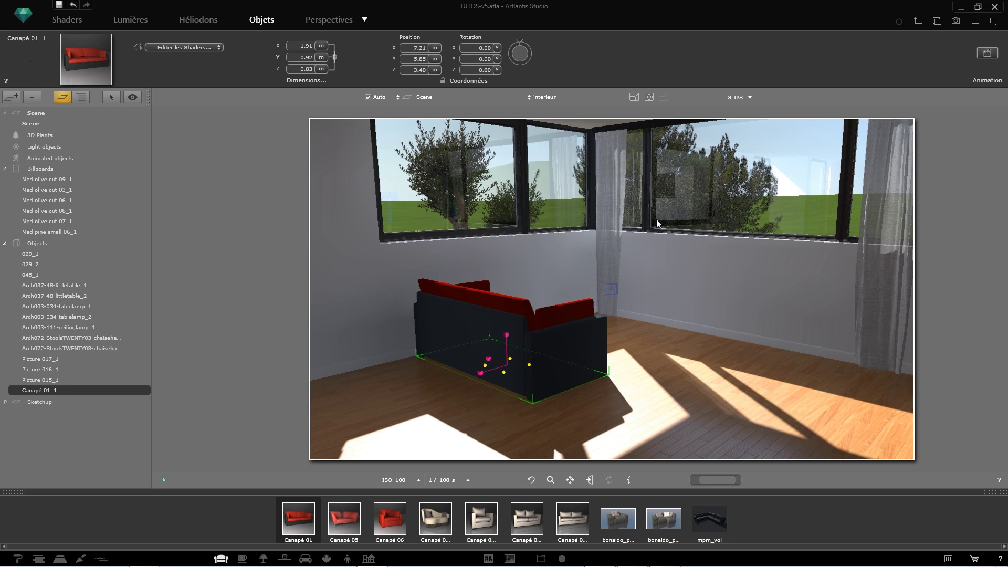
Step: Rotate the sofa to 90° and fit it against the wall beneath the windows, resized to 2.43 × 0.91 × 0.82 m
drag(608, 381, 530, 389)
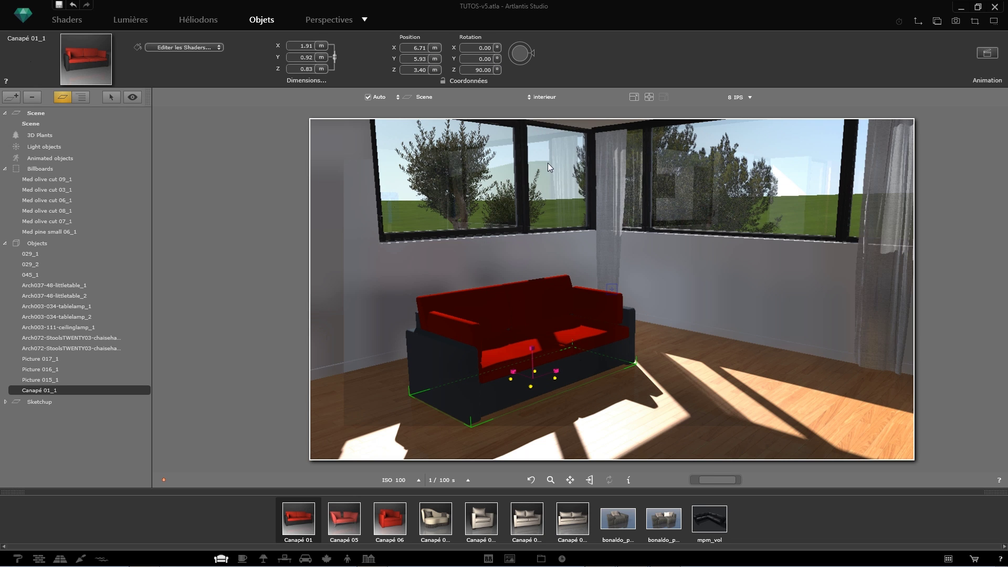
mouse_move(537, 350)
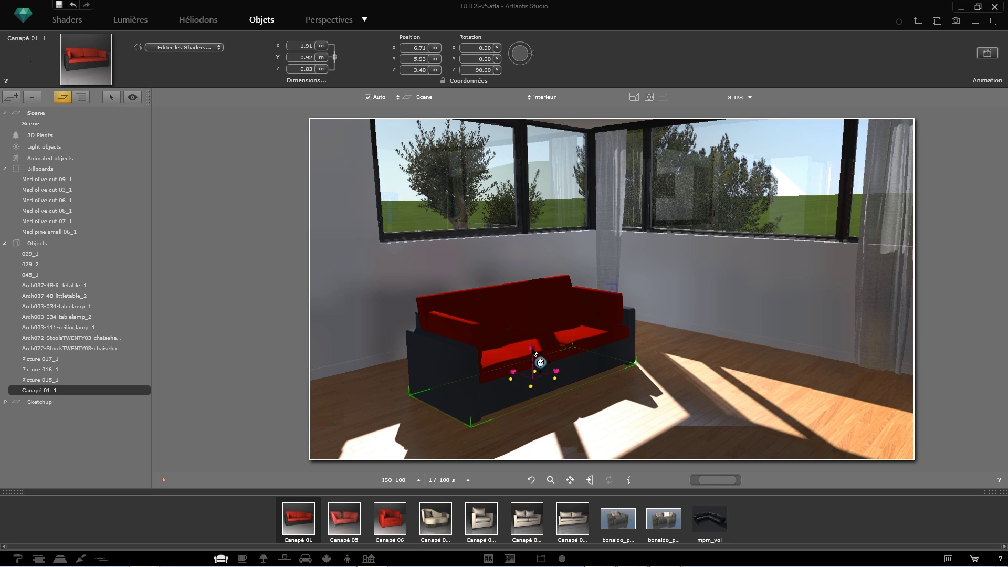
mouse_move(532, 348)
mouse_down()
mouse_move(531, 334)
mouse_move(532, 350)
mouse_up()
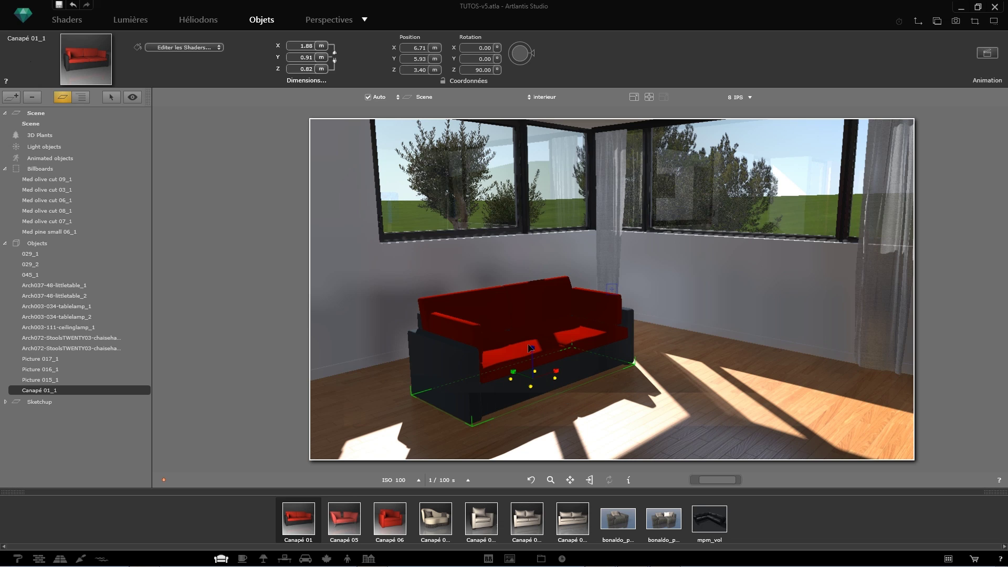
drag(558, 372, 567, 373)
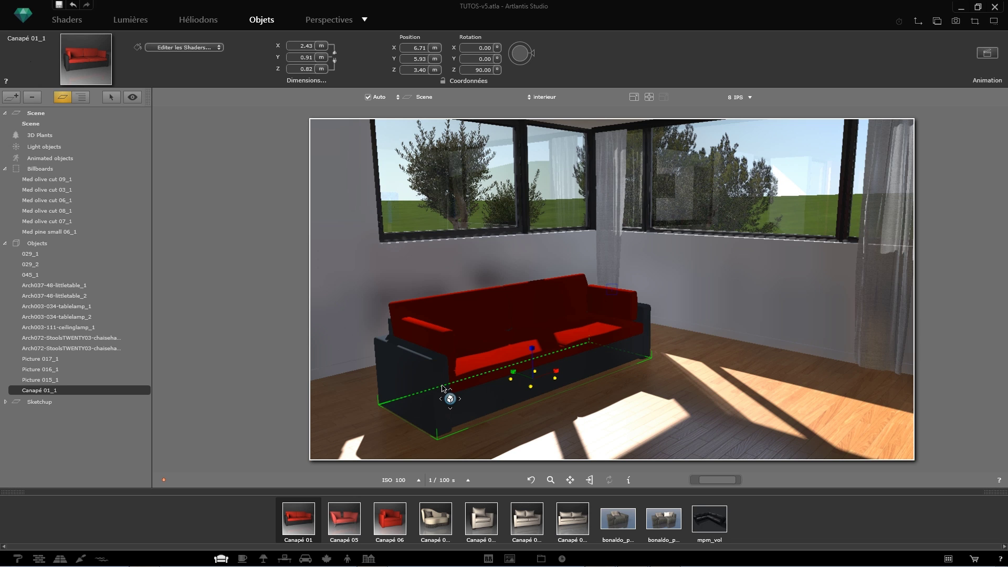
drag(443, 387, 415, 357)
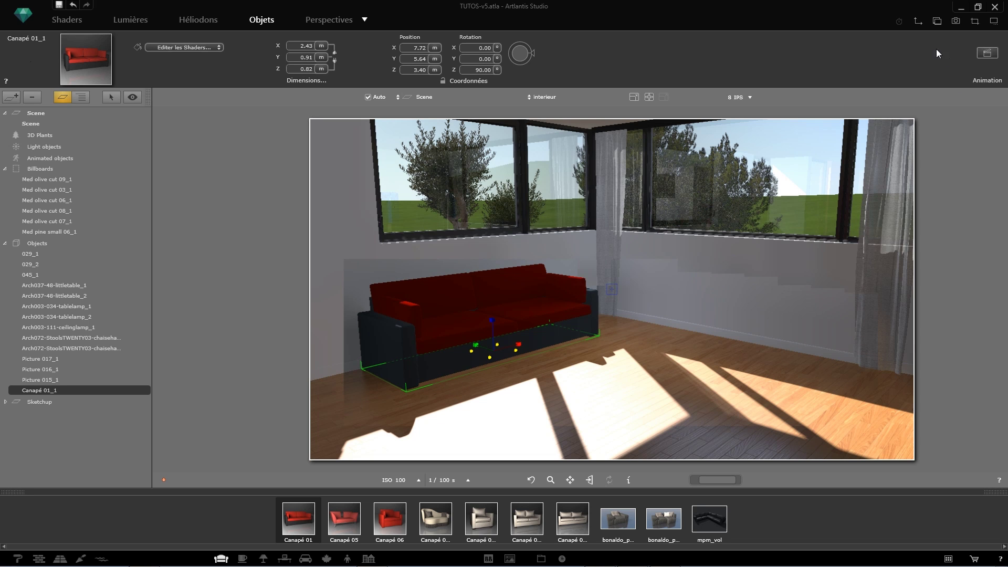
Step: Open the 2D view zoomed on the sofa's room and clip the plan according to the camera
click(910, 29)
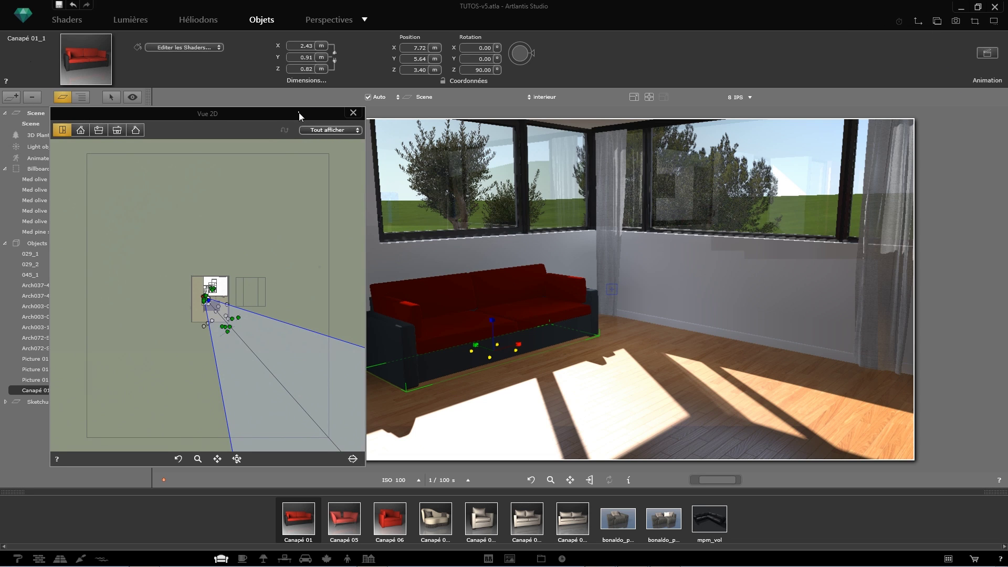
scroll(126, 315, up, 6)
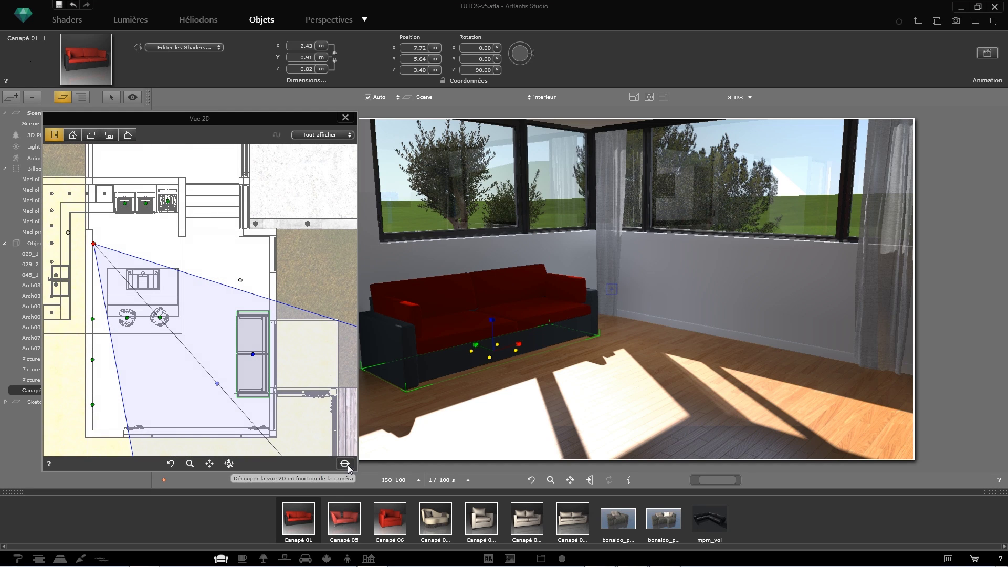
click(344, 463)
middle_drag(188, 336, 175, 318)
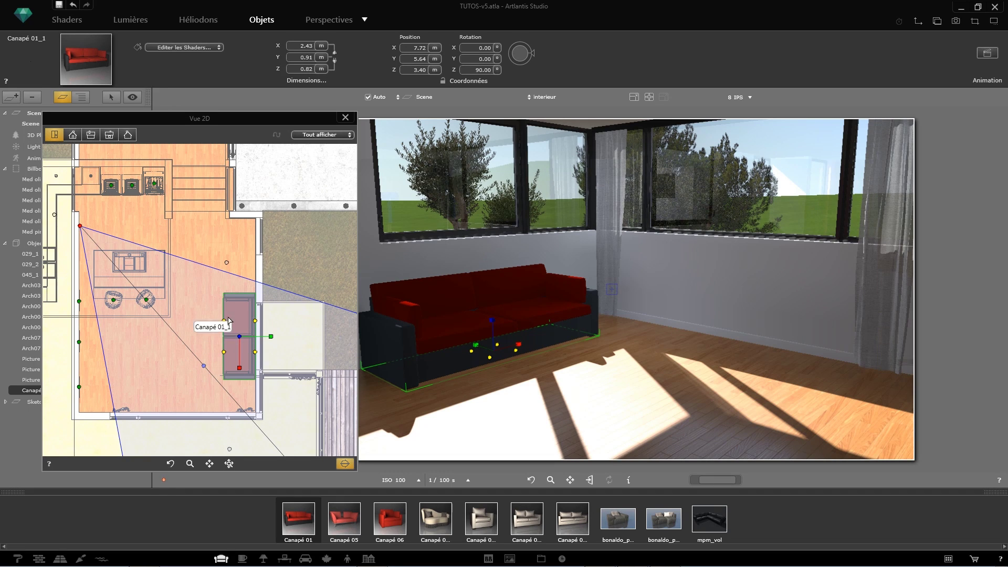
Step: Examine the building in the 2D front elevation around the sofa and close the 2D view
click(73, 136)
scroll(210, 317, up, 3)
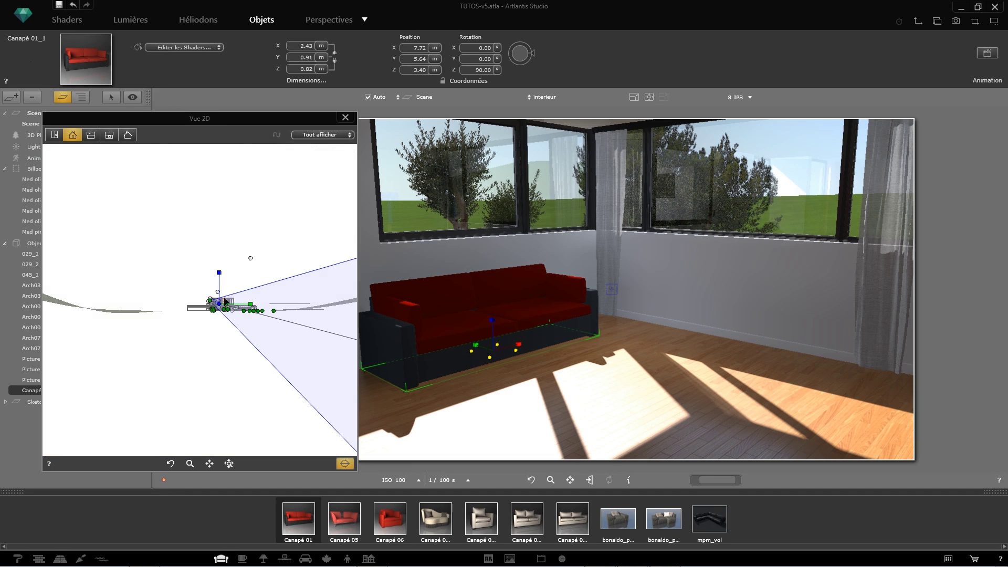
scroll(203, 382, up, 2)
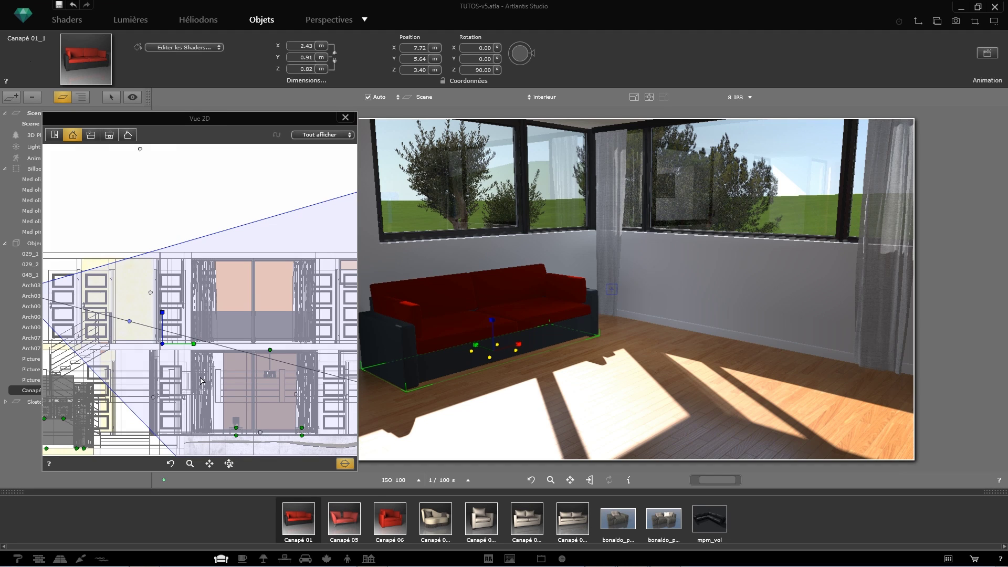
scroll(156, 317, up, 2)
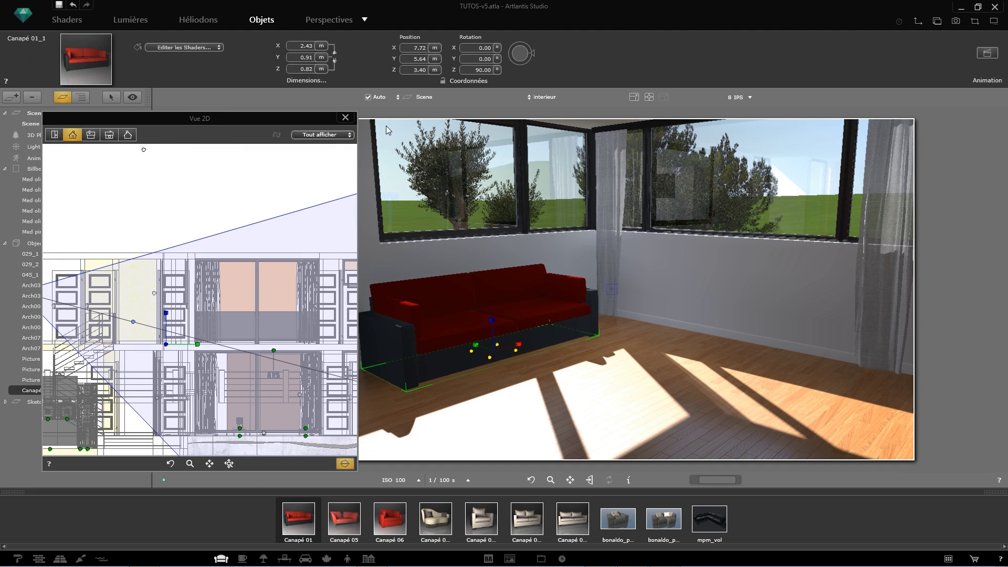
click(345, 118)
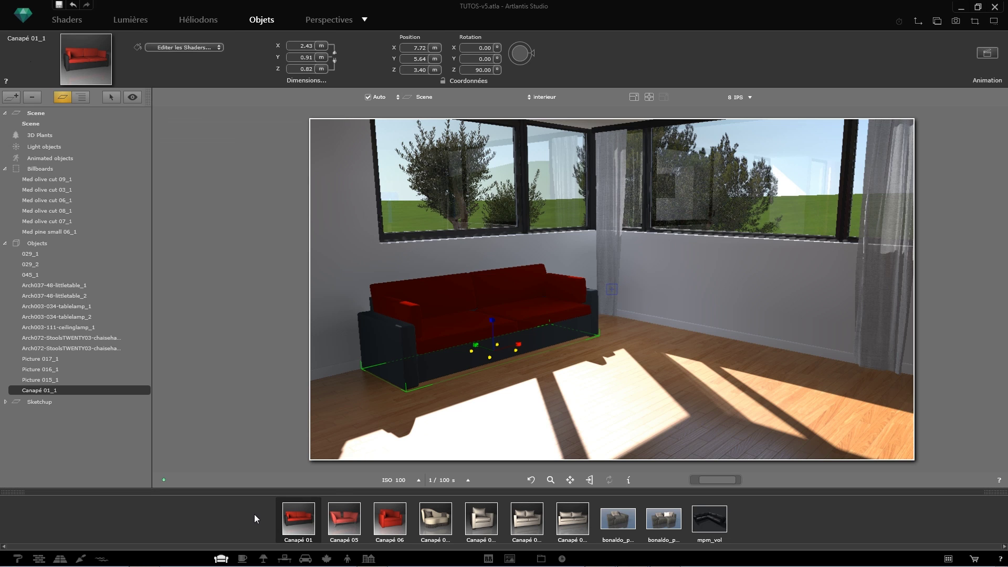
Step: Insert the Chaise 07 chair from the Chaises category onto the floor in front of the sofa
click(221, 559)
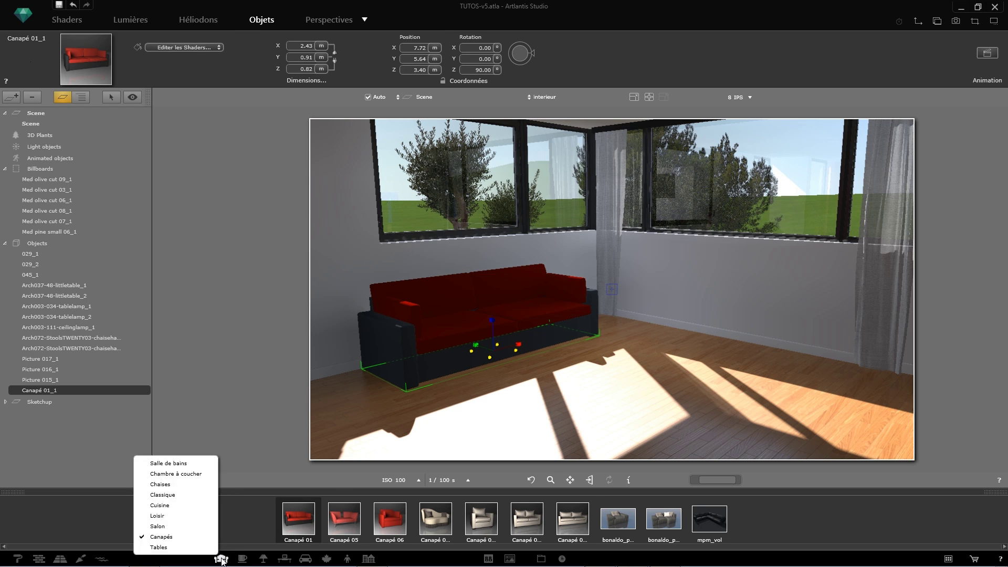
click(161, 484)
drag(273, 527, 594, 361)
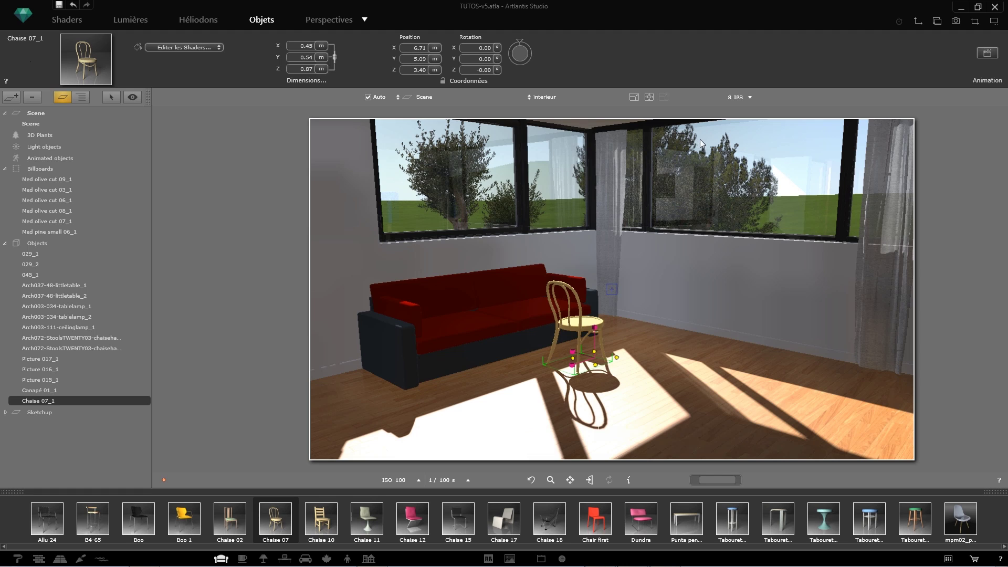
Step: In the 2D top view, move the chair slightly to Y 4.99 m and rotate it to about 26.10°
drag(715, 478, 721, 476)
click(919, 22)
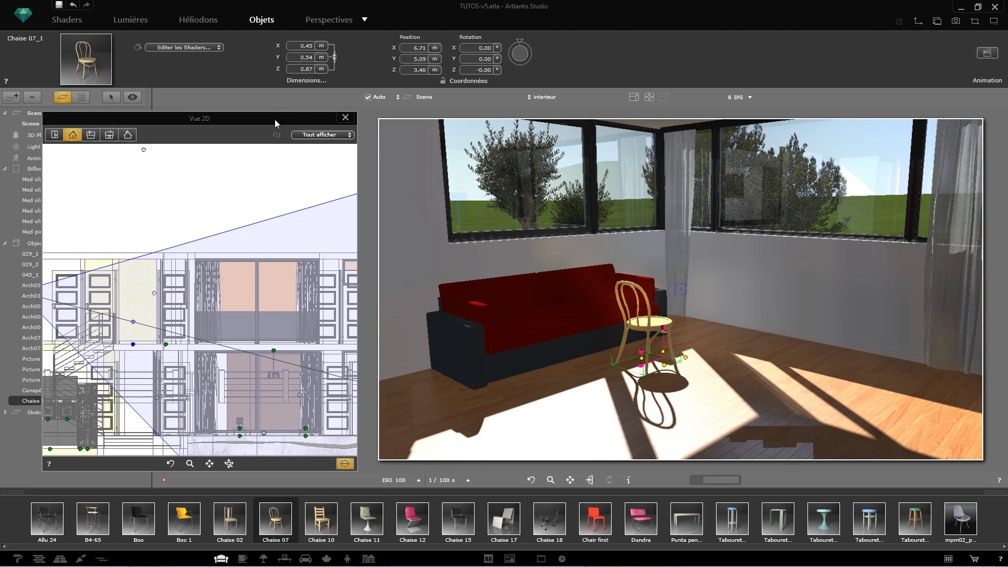
drag(274, 119, 268, 116)
click(47, 134)
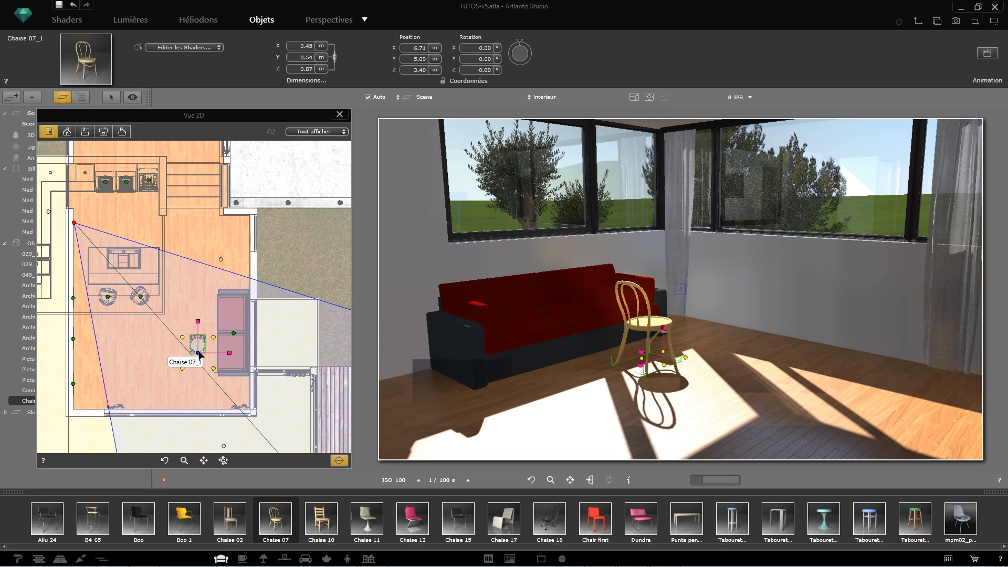
drag(200, 351, 198, 358)
drag(210, 346, 228, 349)
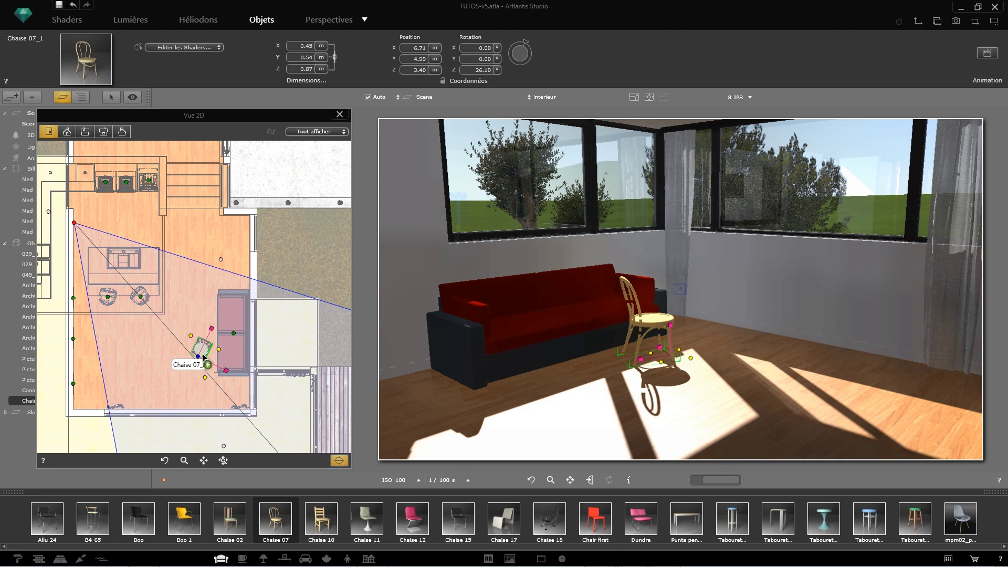
Step: Duplicate the chair into four evenly spaced copies along an arched path across the room to the opposite wall
alt+drag(198, 356, 80, 357)
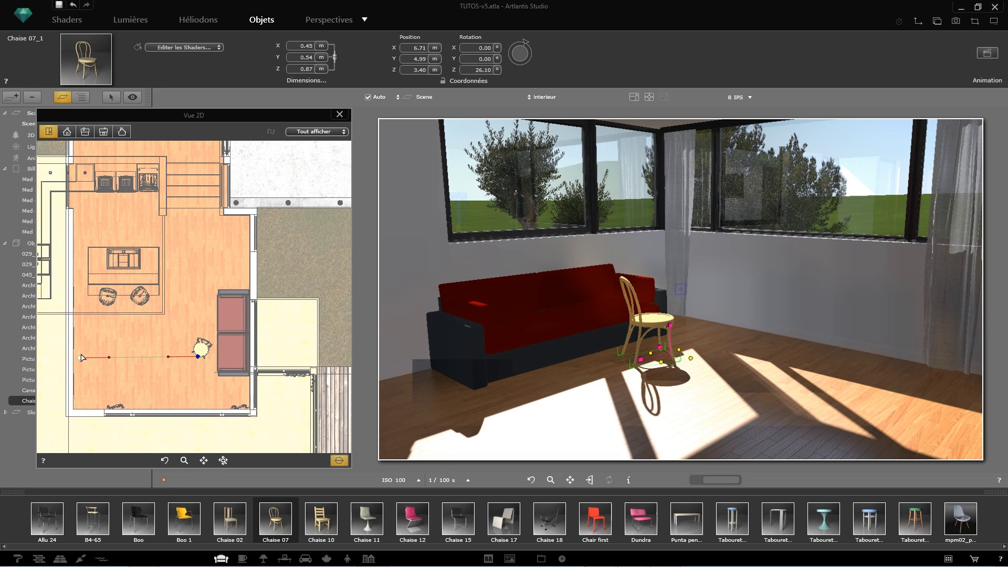
drag(110, 357, 105, 342)
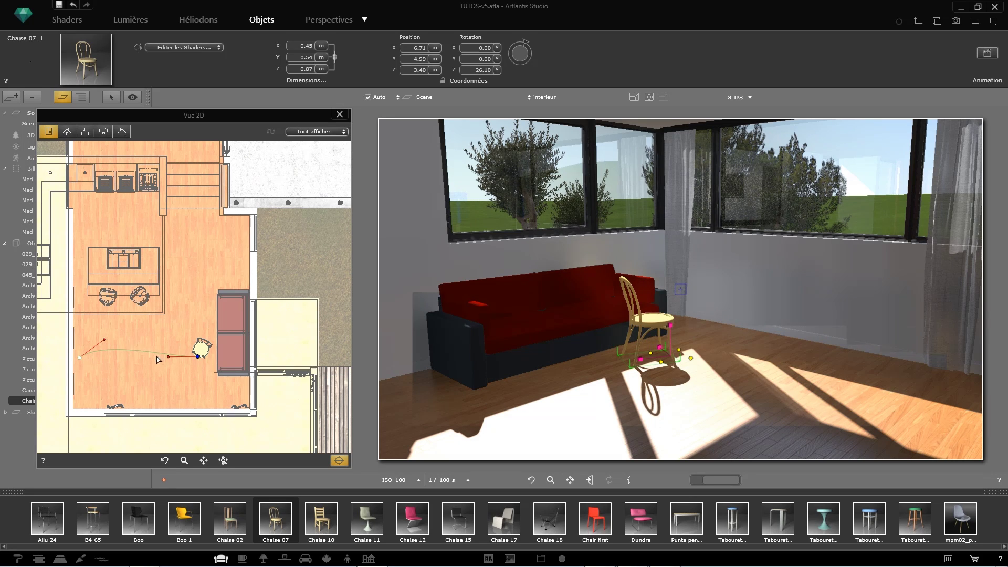
drag(168, 356, 168, 336)
drag(105, 337, 103, 335)
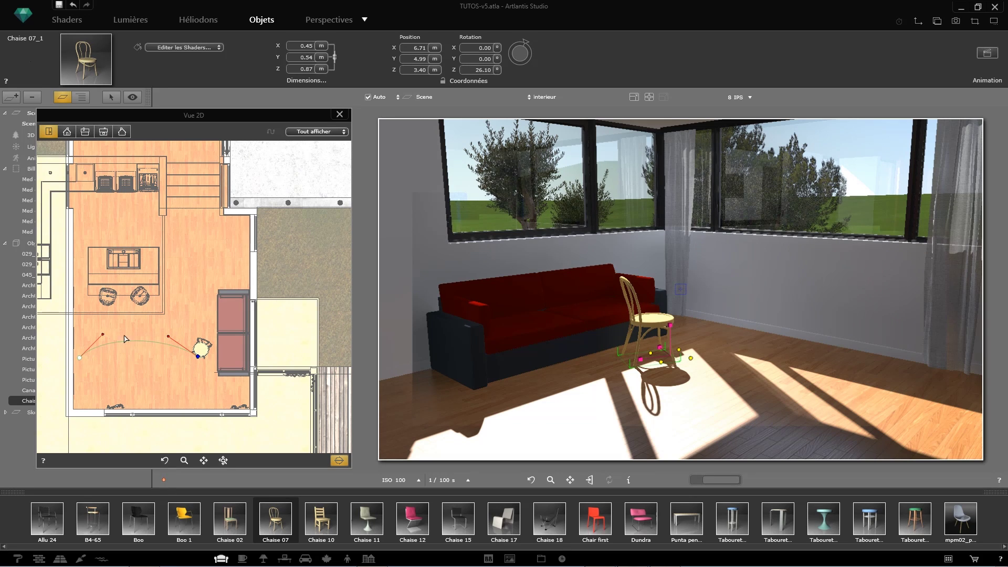
drag(168, 336, 175, 336)
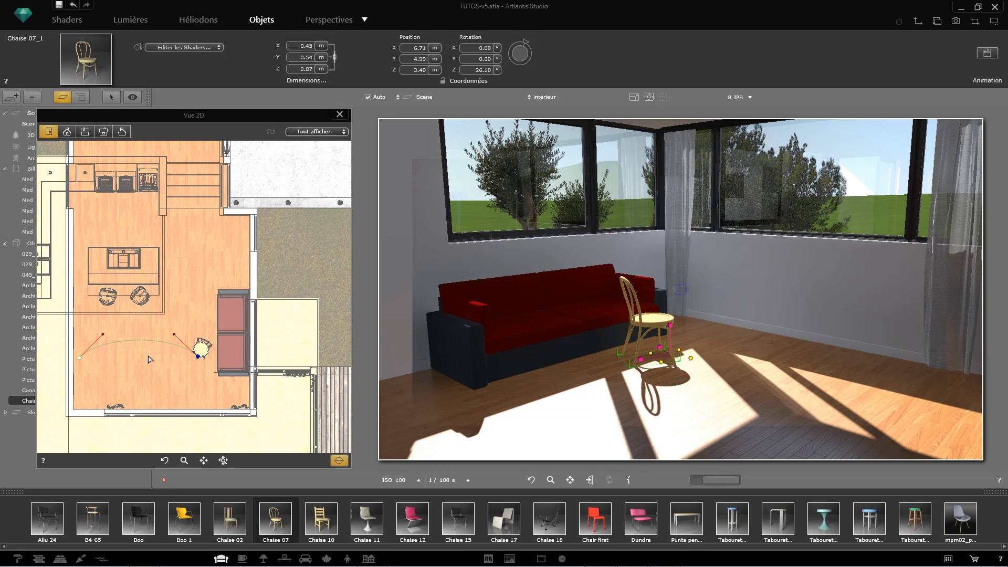
right_click(129, 340)
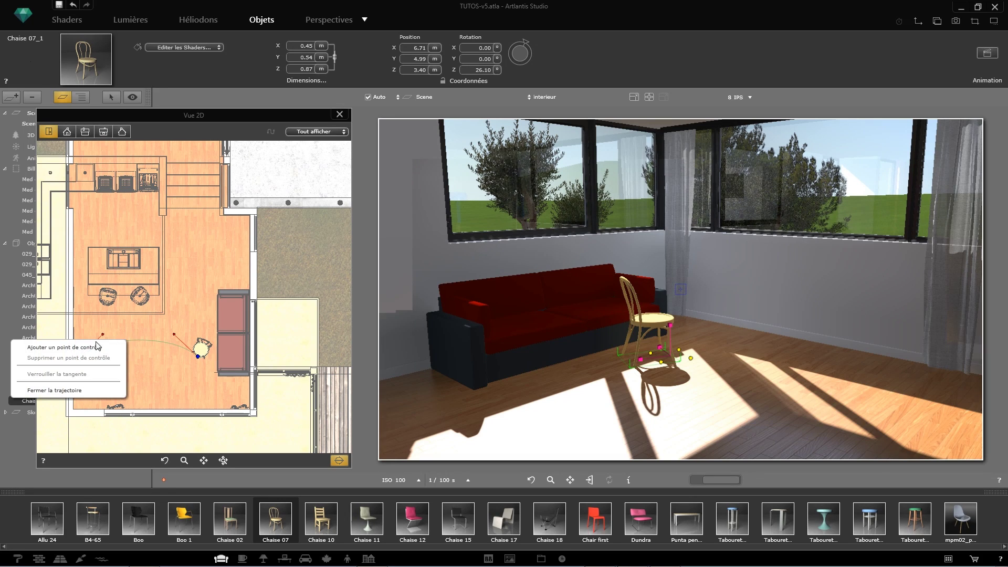
click(68, 347)
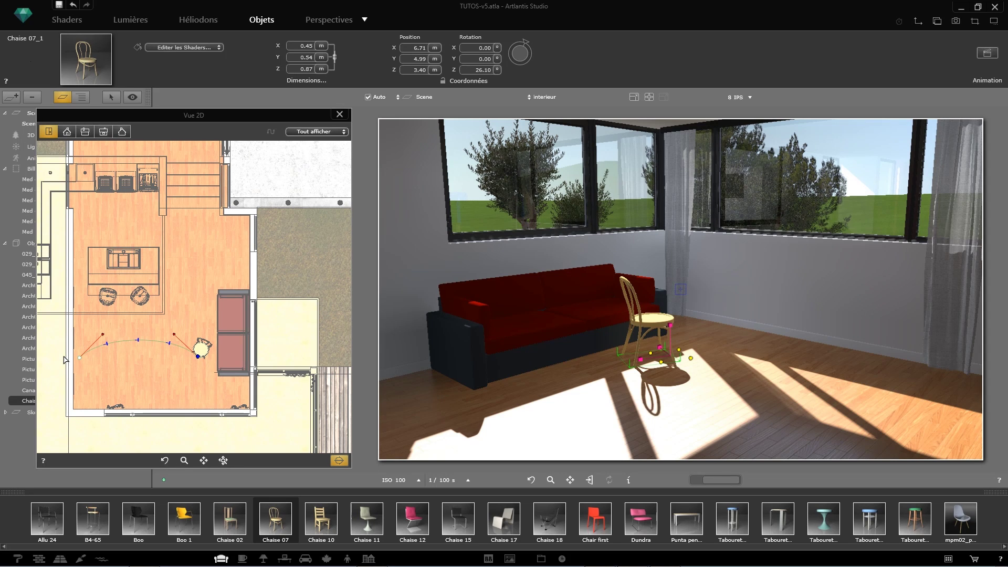
click(64, 359)
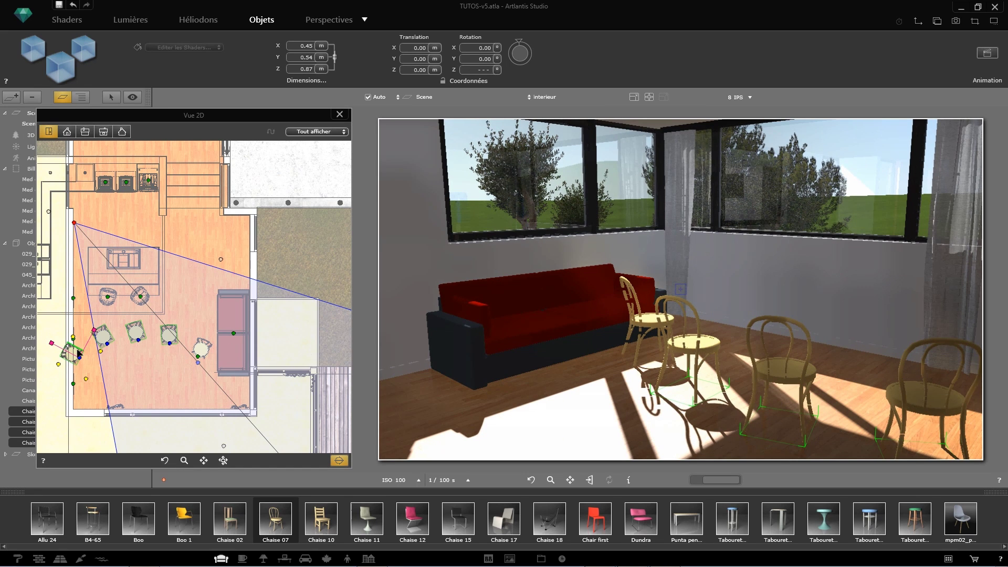
Step: Shift the five chairs together slightly toward the sofa in the plan and delete the sofa
click(207, 362)
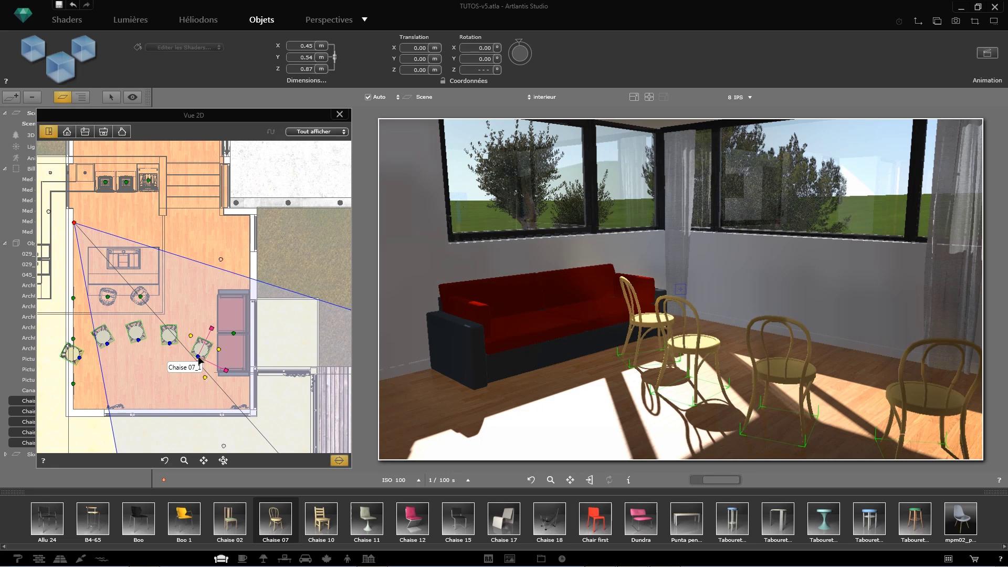
mouse_move(198, 356)
mouse_down()
mouse_move(208, 355)
mouse_move(225, 385)
mouse_move(214, 361)
mouse_up()
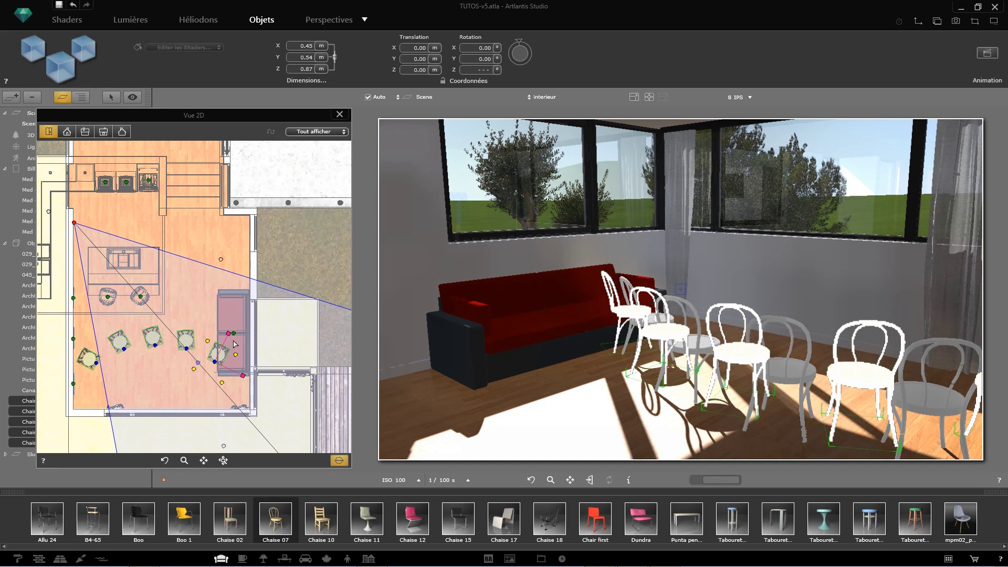
click(233, 337)
key(Delete)
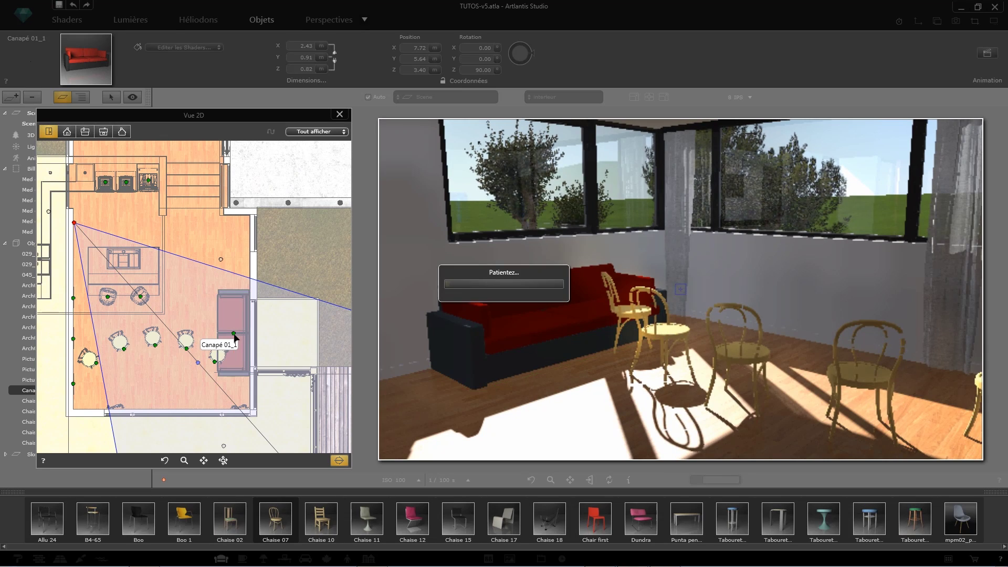
Step: Select all five chairs in the arc and duplicate them into three more evenly spaced rows toward the kitchen
click(92, 362)
shift+click(120, 344)
shift+click(152, 342)
shift+click(186, 344)
shift+click(218, 354)
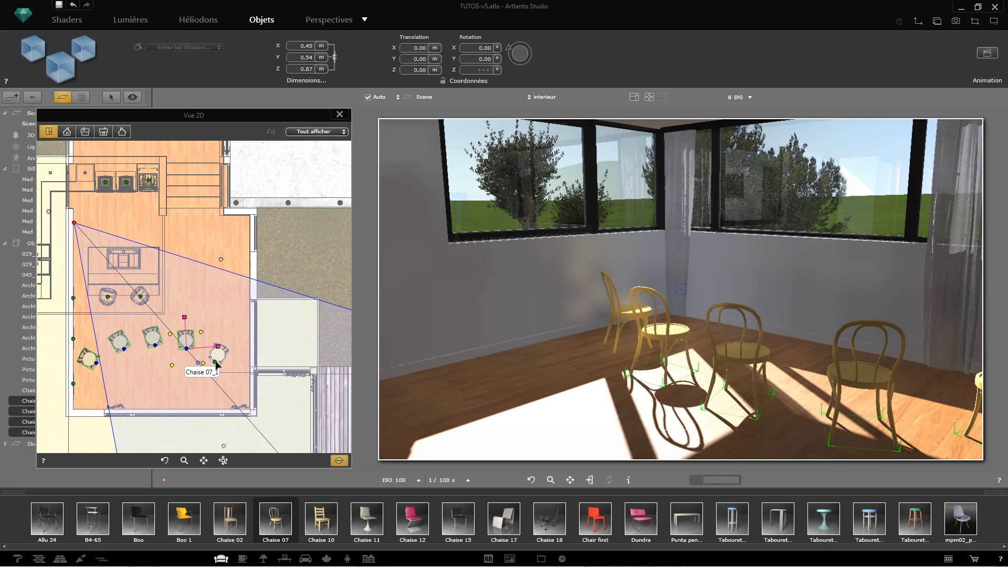
shift+click(216, 362)
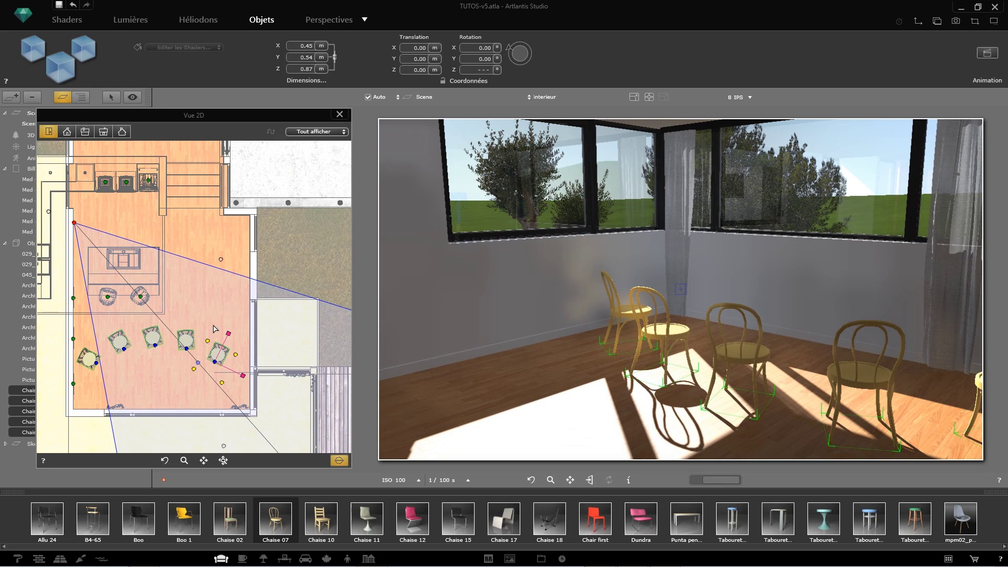
drag(214, 361, 224, 230)
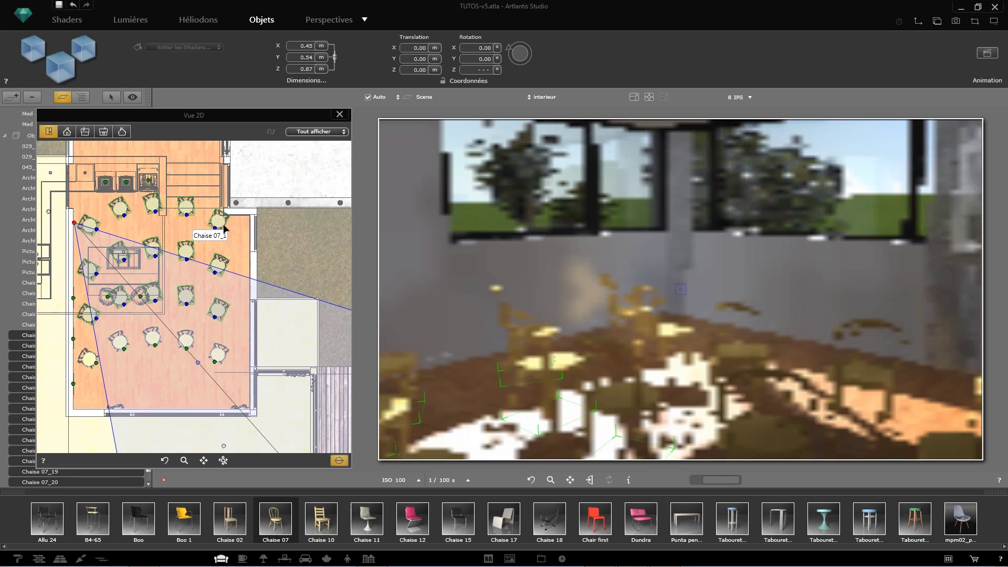
click(224, 229)
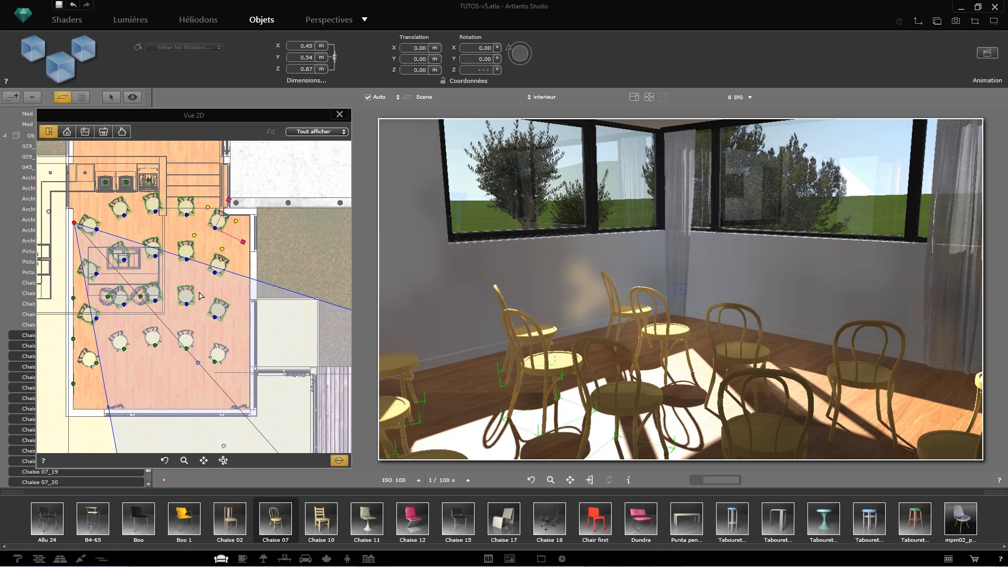
Step: Switch the 3D preview to the Gravity perspective
click(541, 97)
click(545, 121)
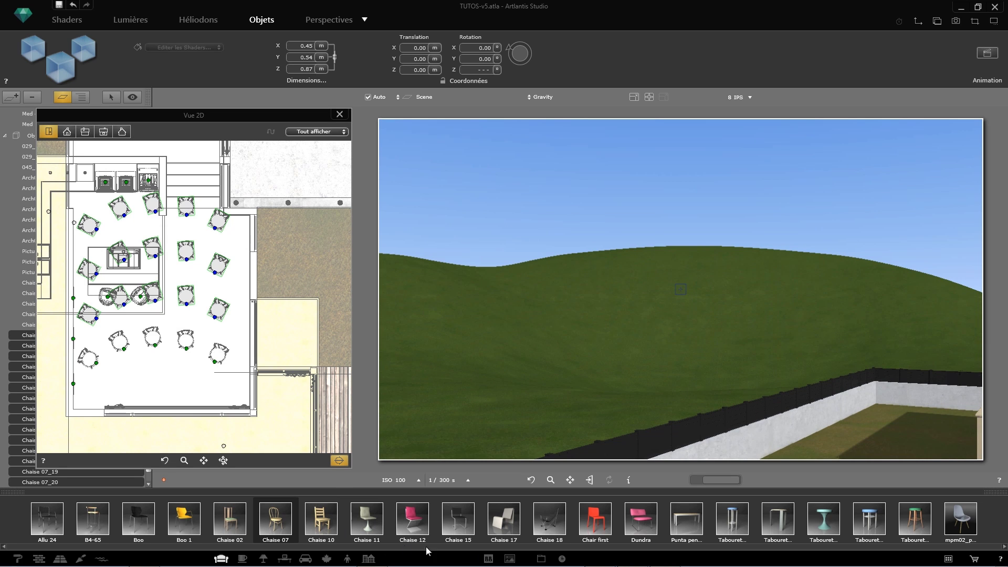
Step: Insert the Coco nucifera palm from the tropical plants category onto the near grass slope of the Gravity perspective
click(328, 558)
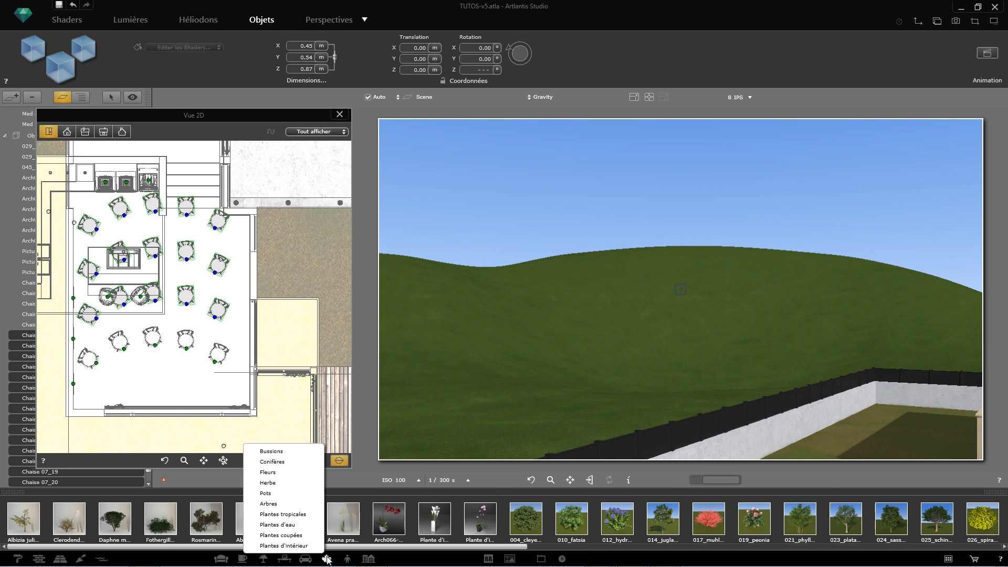
click(283, 514)
drag(496, 521, 513, 408)
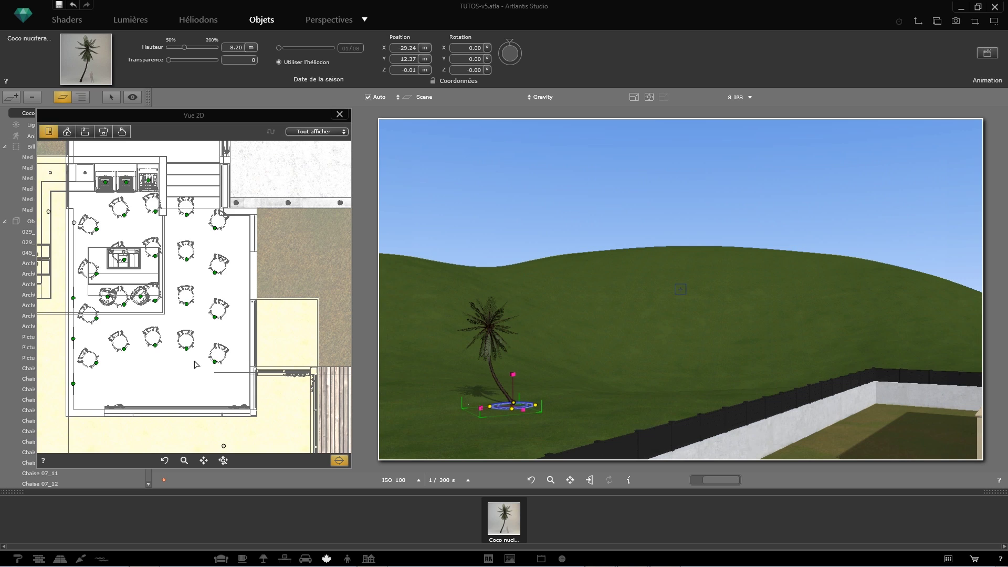
Step: Start duplicating the palm along a path across the hillside in the 2D plan and bend the path into a curve
scroll(196, 362, down, 5)
middle_drag(169, 349, 229, 385)
click(339, 460)
middle_drag(176, 311, 219, 401)
scroll(249, 353, down, 2)
click(211, 376)
drag(221, 415, 164, 172)
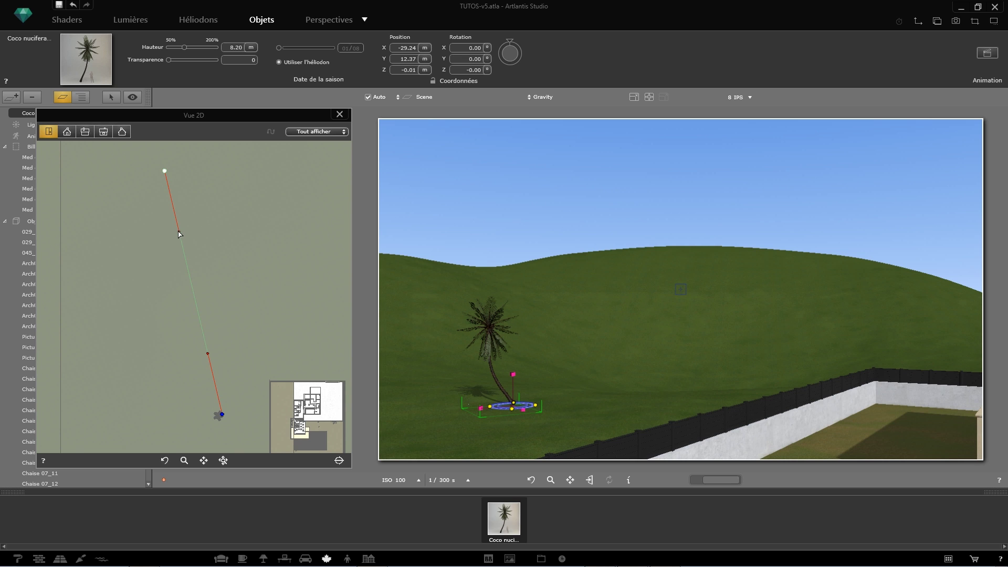
drag(184, 359, 178, 360)
Step: Add a control point midway along the path, tilt its tangent into an S-curve, and create eleven palm copies along it
right_click(201, 279)
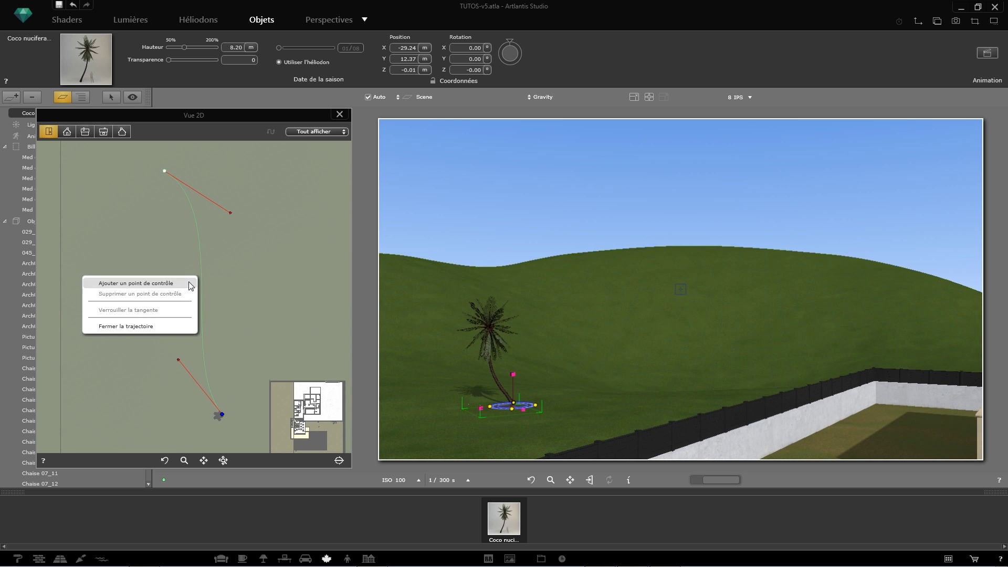
click(173, 282)
drag(211, 285, 212, 286)
right_click(212, 287)
click(208, 238)
drag(212, 240, 221, 245)
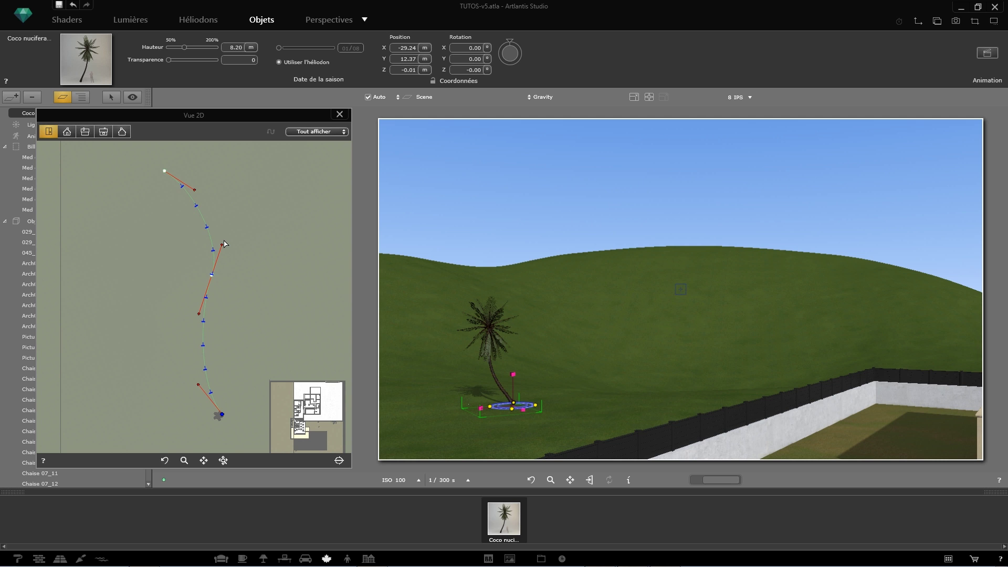
key(Return)
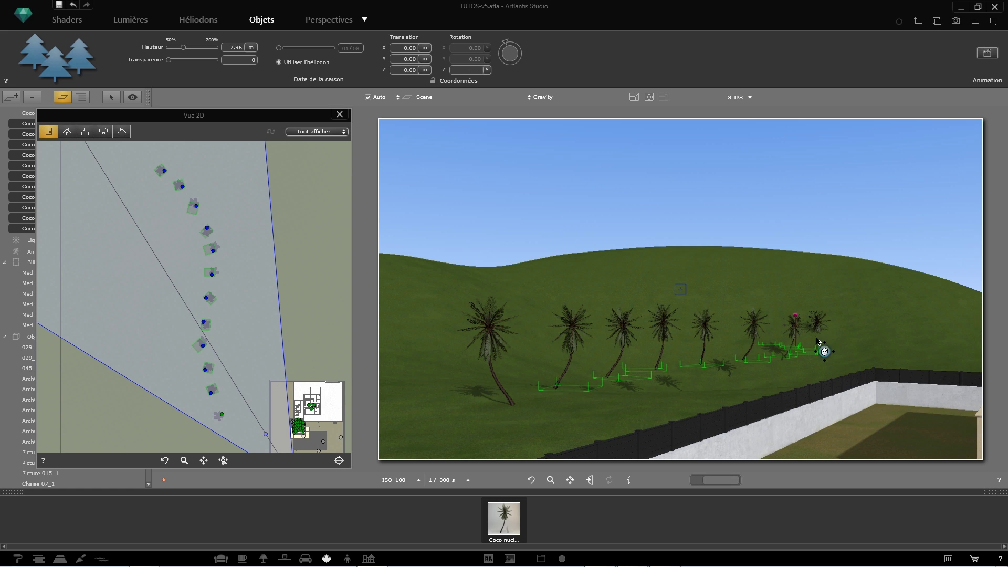
Step: Close the 2D view and apply gravity to the eleven selected palm copies so they rest on the terrain
click(598, 384)
click(338, 115)
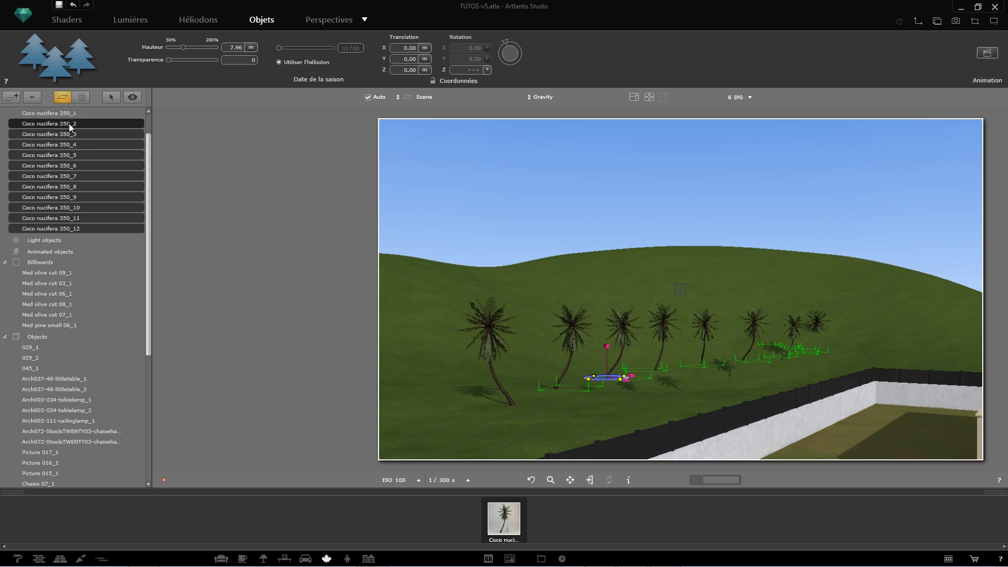
drag(147, 235, 145, 222)
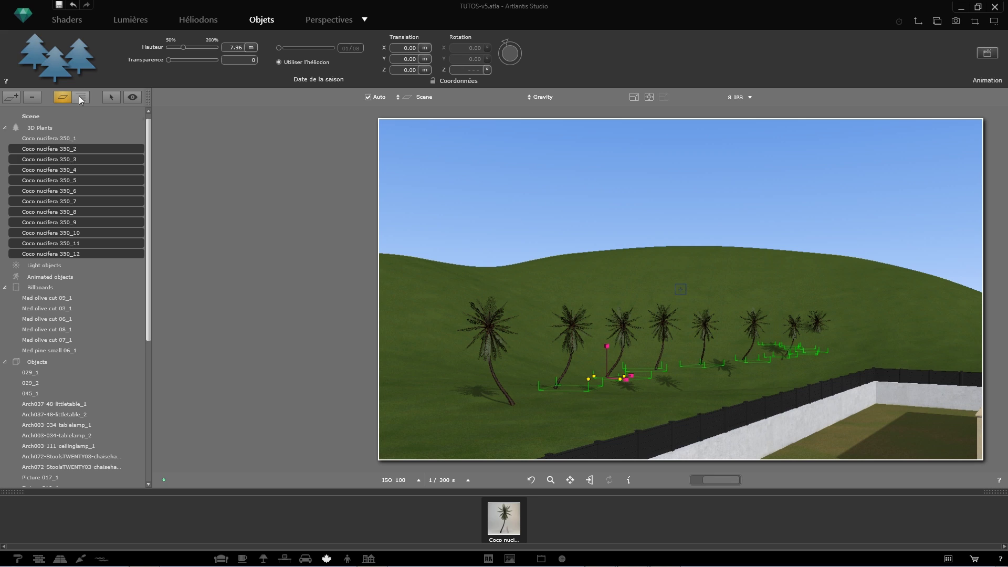
right_click(43, 149)
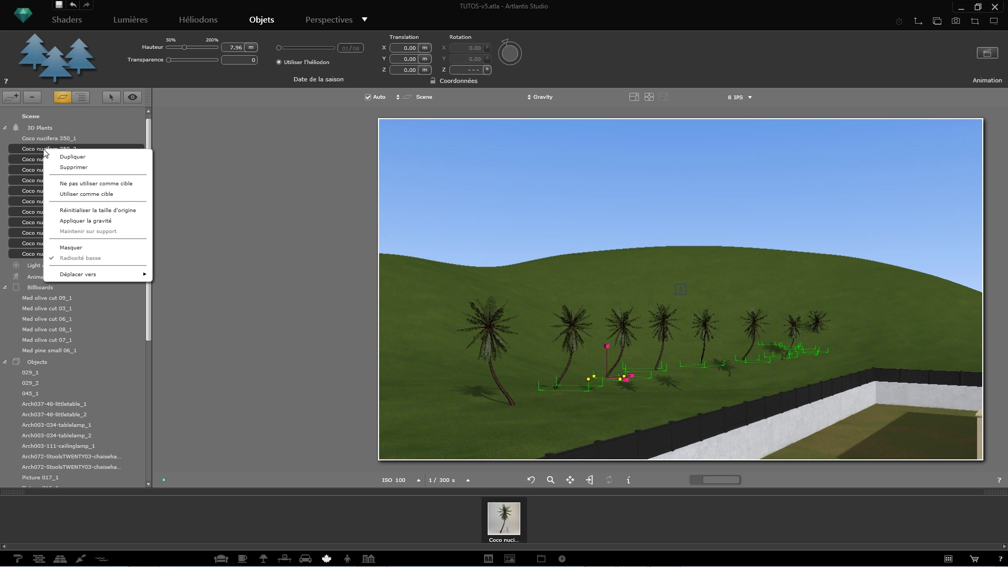
click(89, 220)
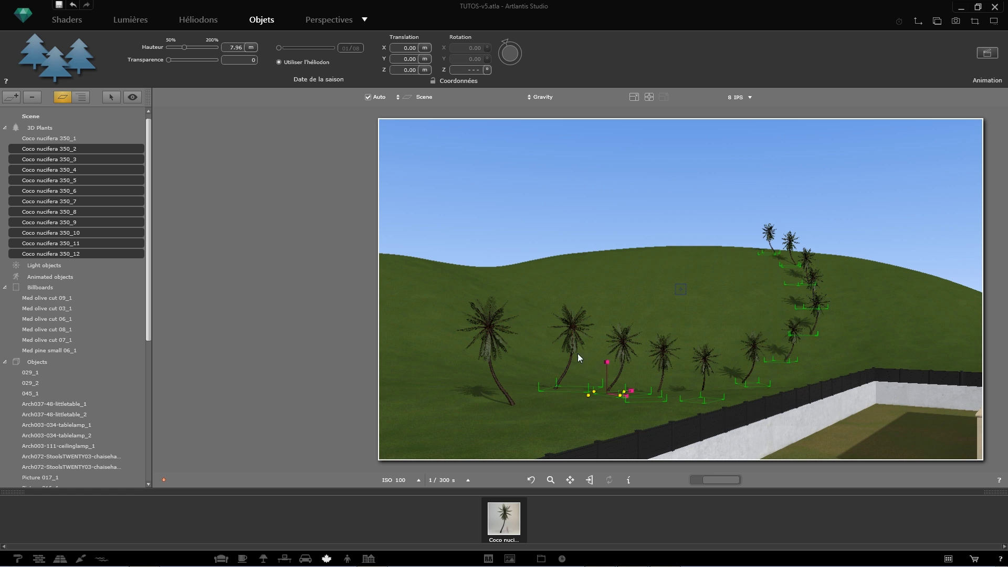
Step: Select the original palm and raise it above the terrain to a Z position of 10.52 m in a 2D elevation view
click(487, 339)
click(917, 21)
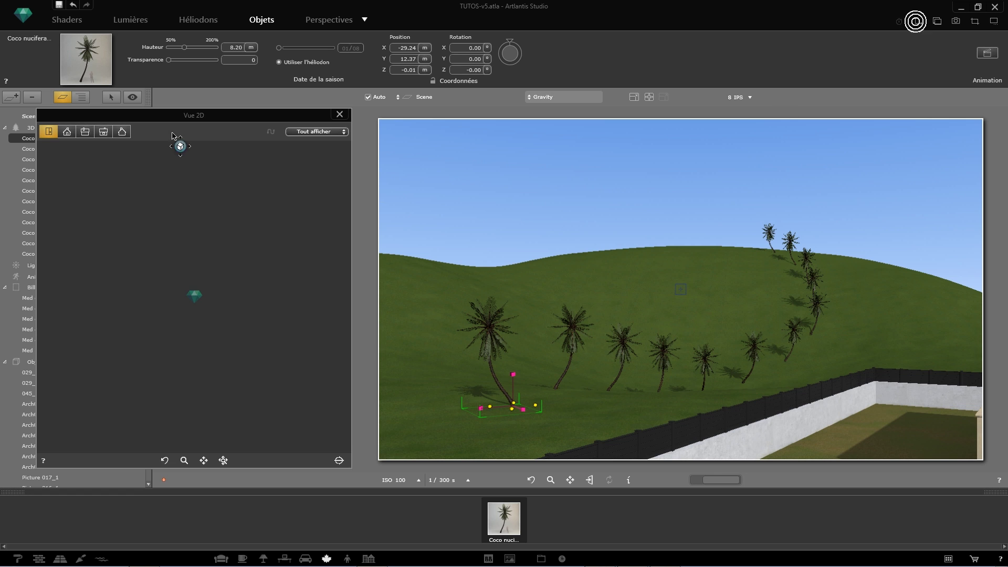
click(66, 132)
scroll(126, 318, down, 4)
middle_drag(135, 338, 316, 363)
drag(188, 372, 189, 329)
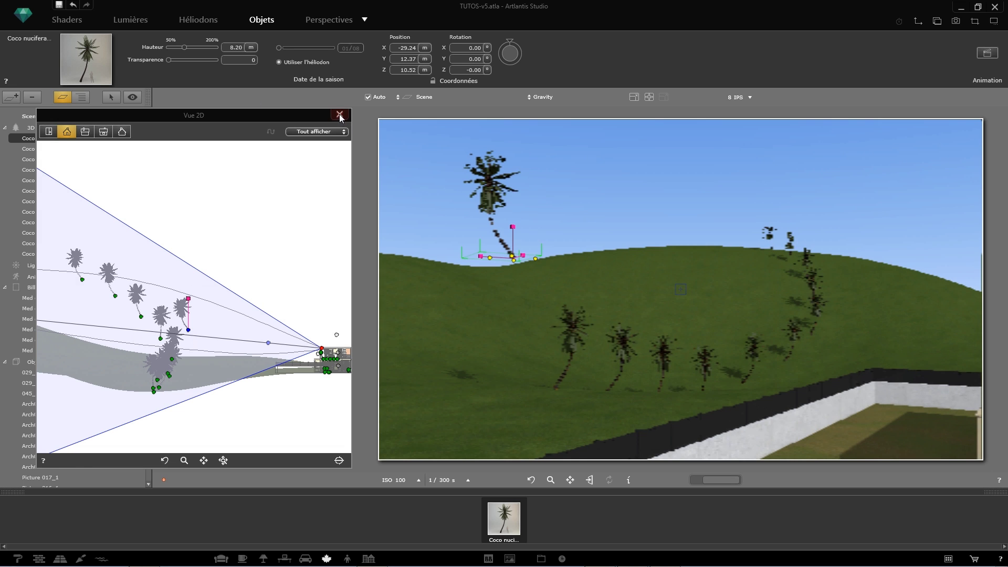
Step: Close the 2D view and apply gravity to the raised palm to drop it back onto the ground
click(340, 116)
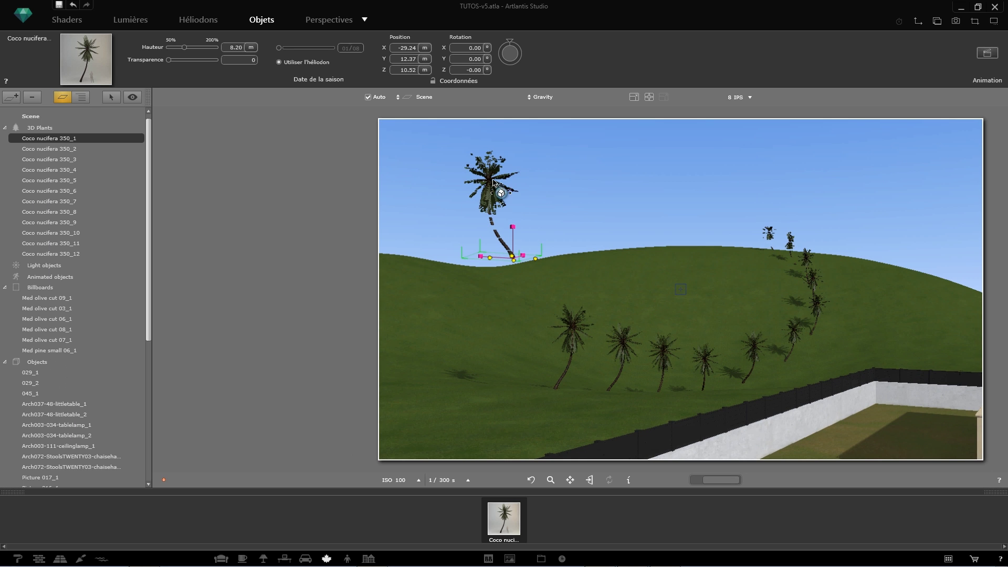
right_click(486, 205)
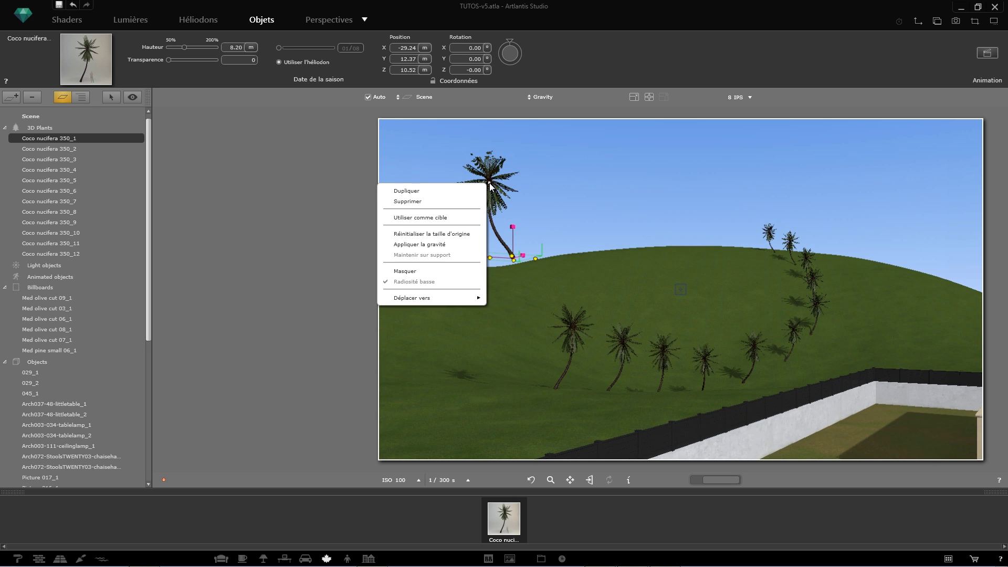
click(448, 243)
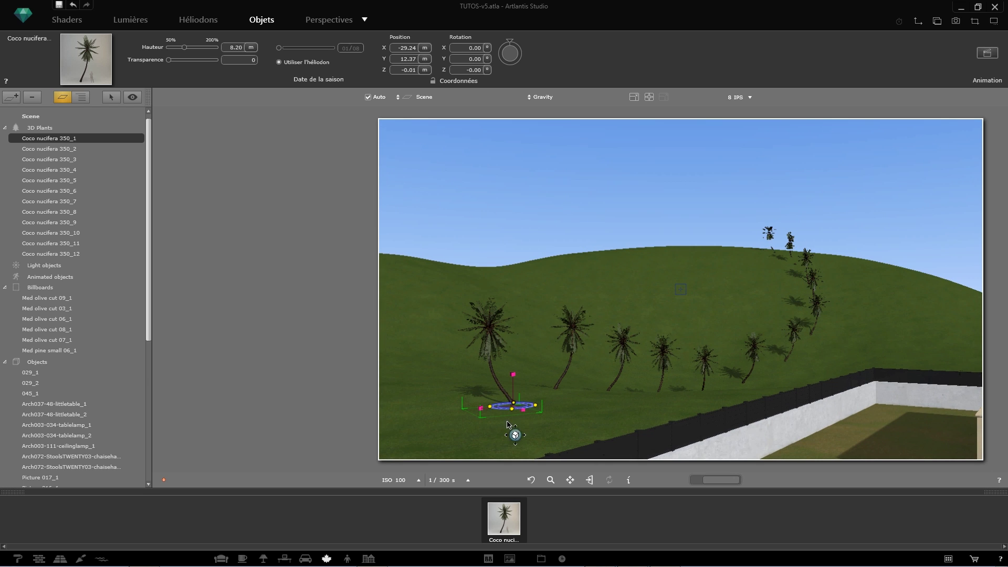